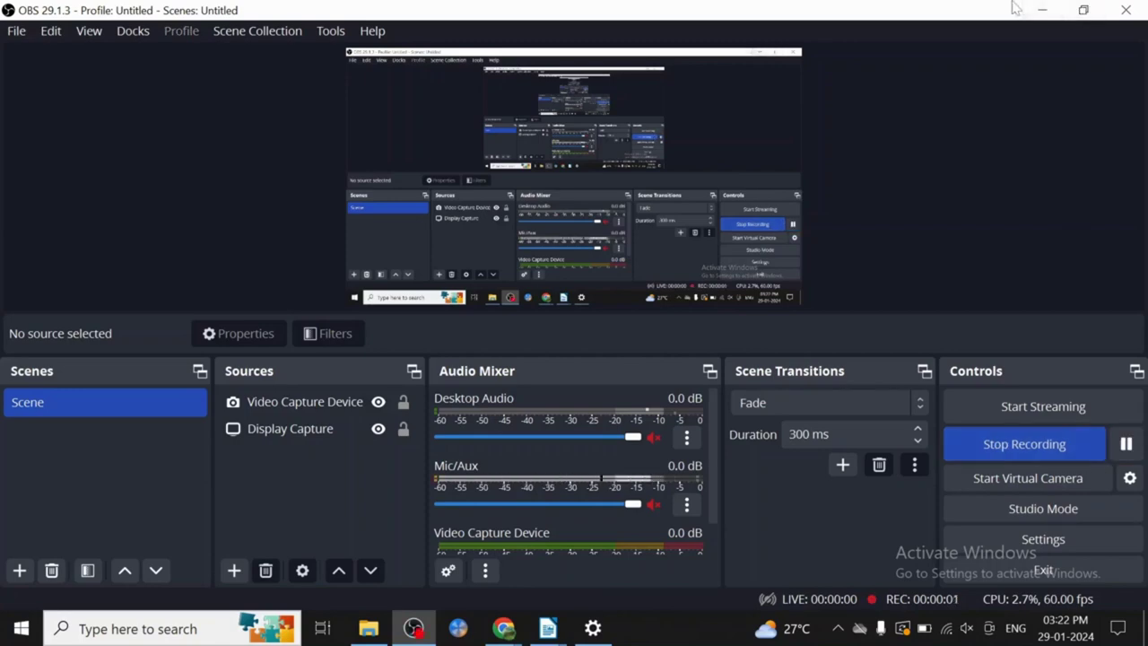
Minimize OBS Studio to reveal the 'Global festivals name list' Google results
left_click(1042, 10)
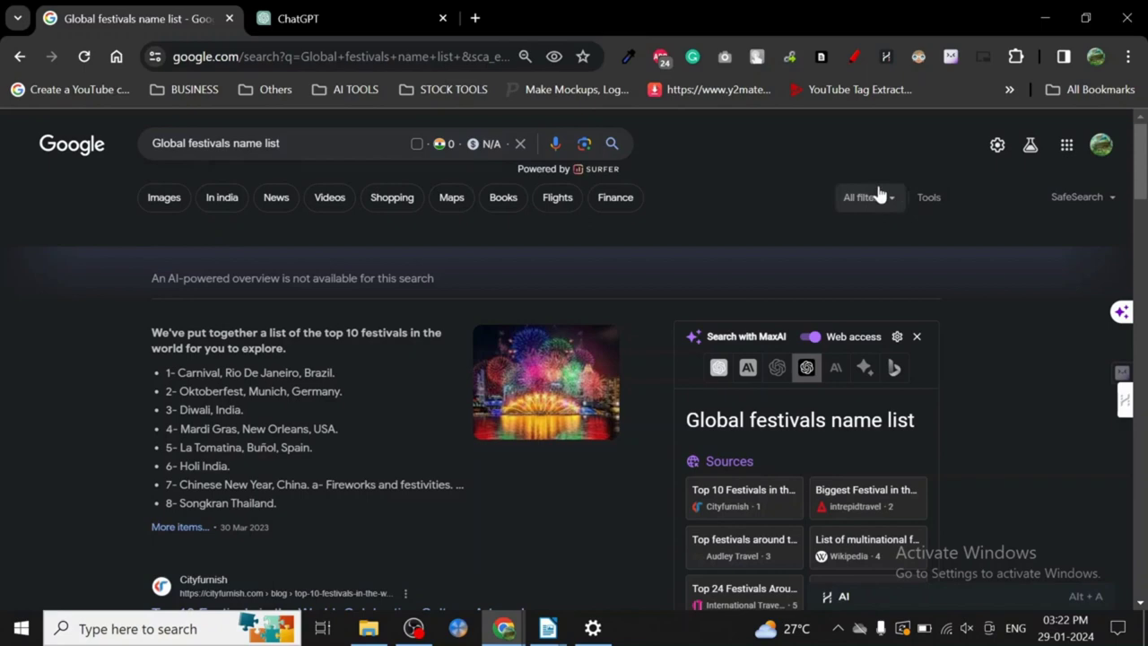
Scroll the results and bring up link options for the Wikipedia 'List of multinational festivals and holidays' result
left_click_drag(1143, 182, 1141, 188)
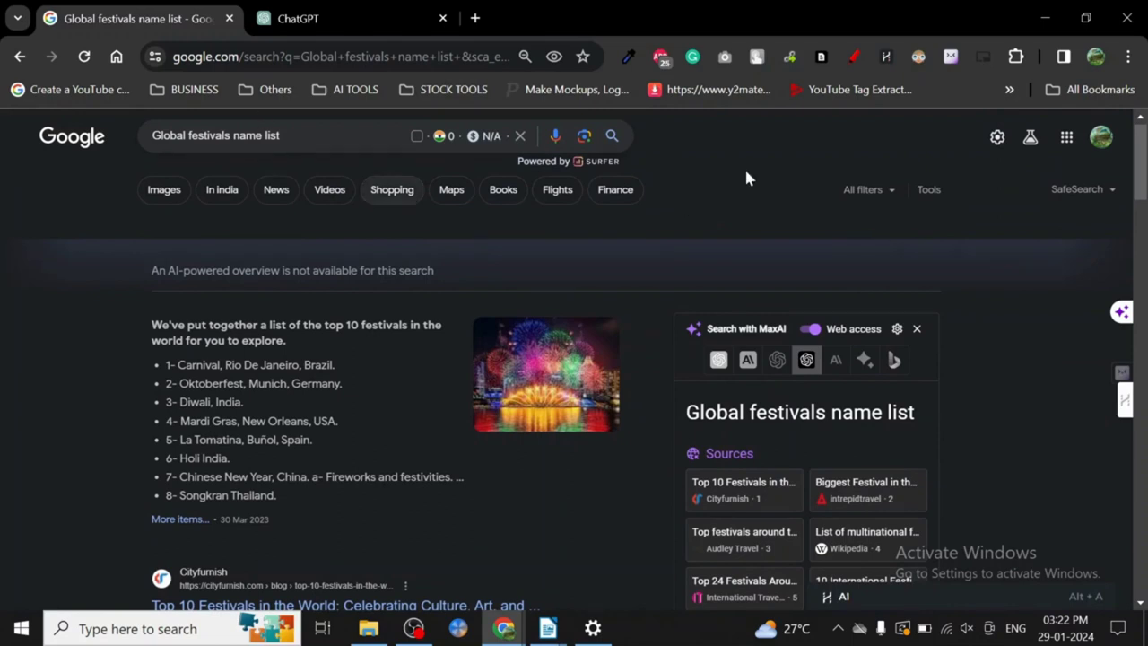
scroll(1141, 189, "down", 1)
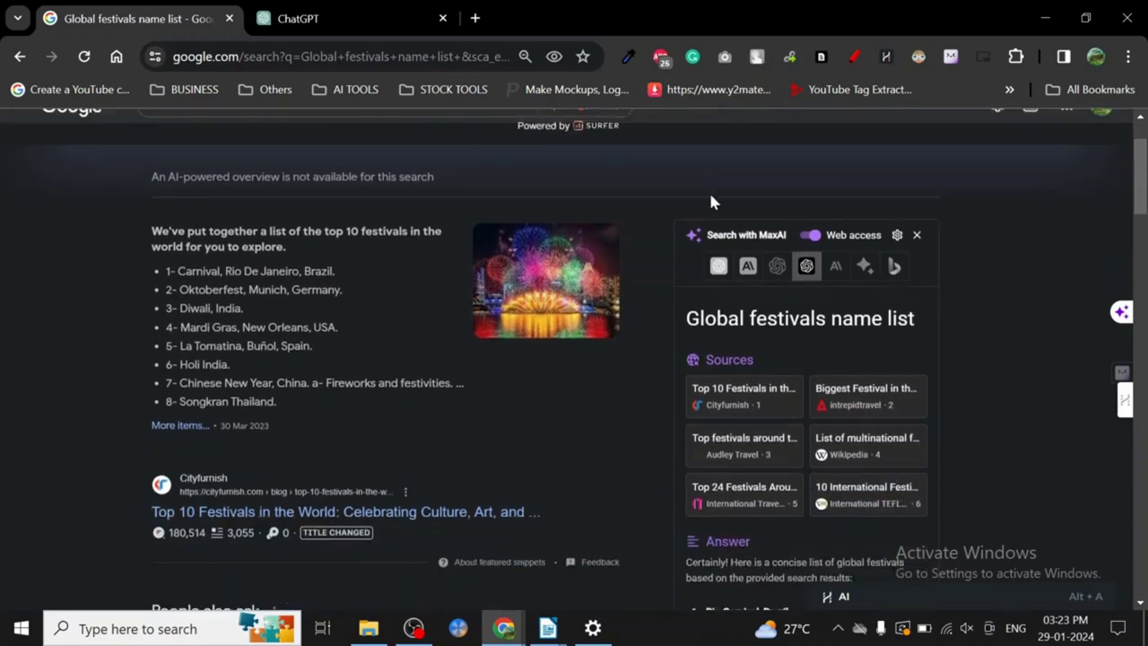
scroll(1140, 179, "up", 1)
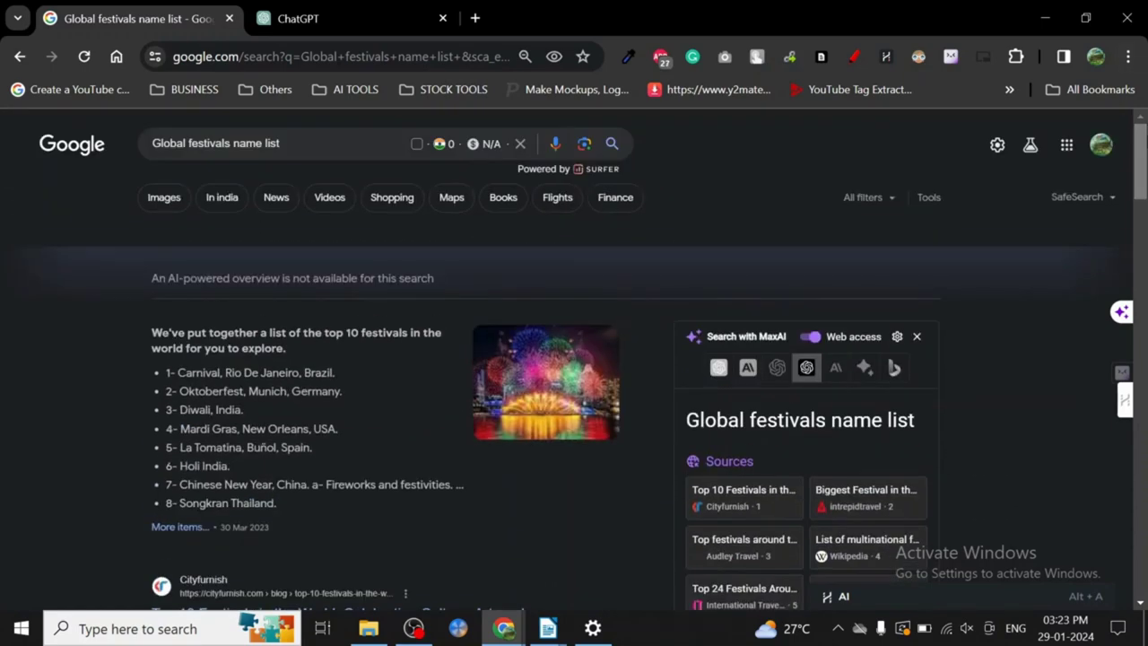
scroll(1139, 179, "down", 5)
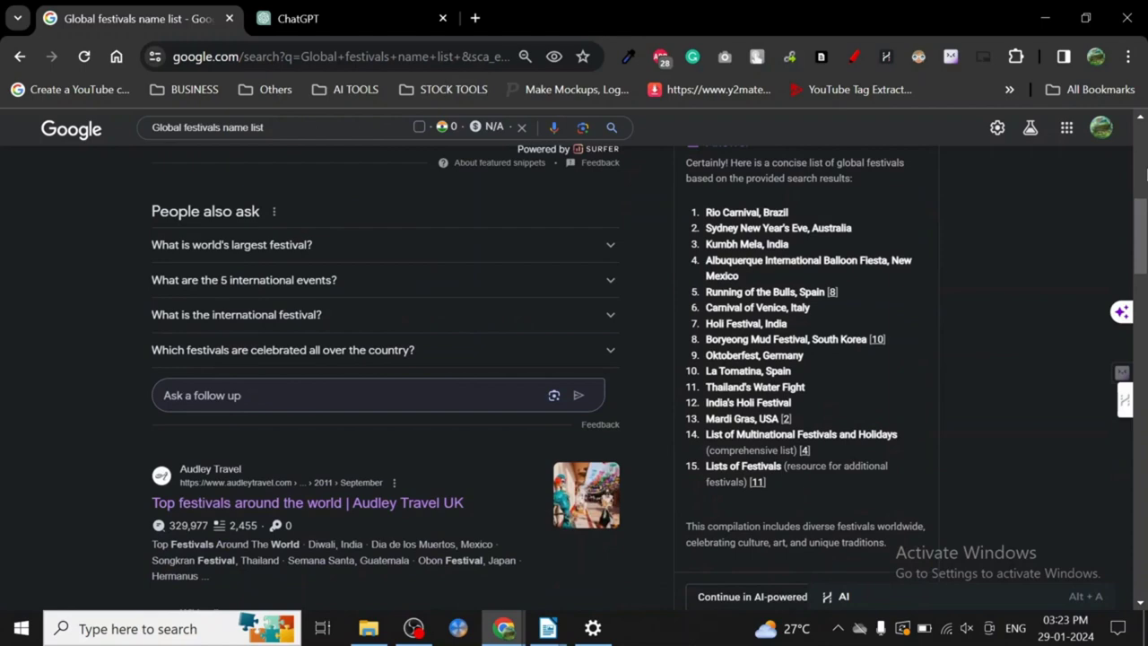
scroll(1139, 207, "up", 5)
left_click_drag(1140, 162, 1131, 296)
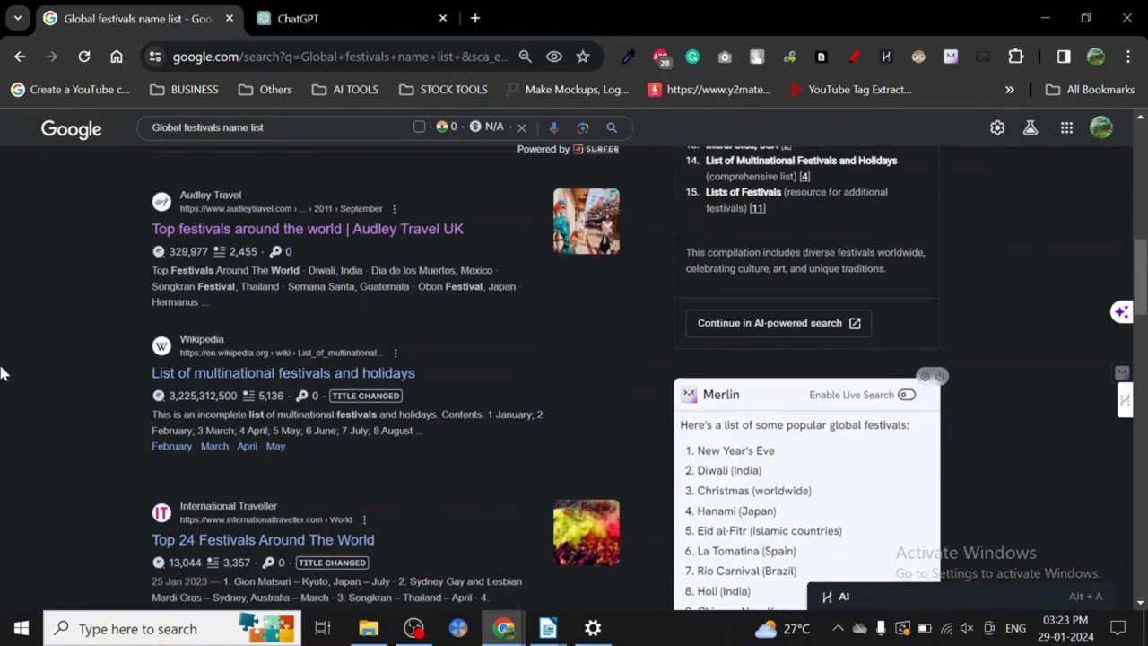
right_click(187, 381)
Open the Wikipedia festivals list in a new tab and skim its monthly festival sections
left_click(305, 59)
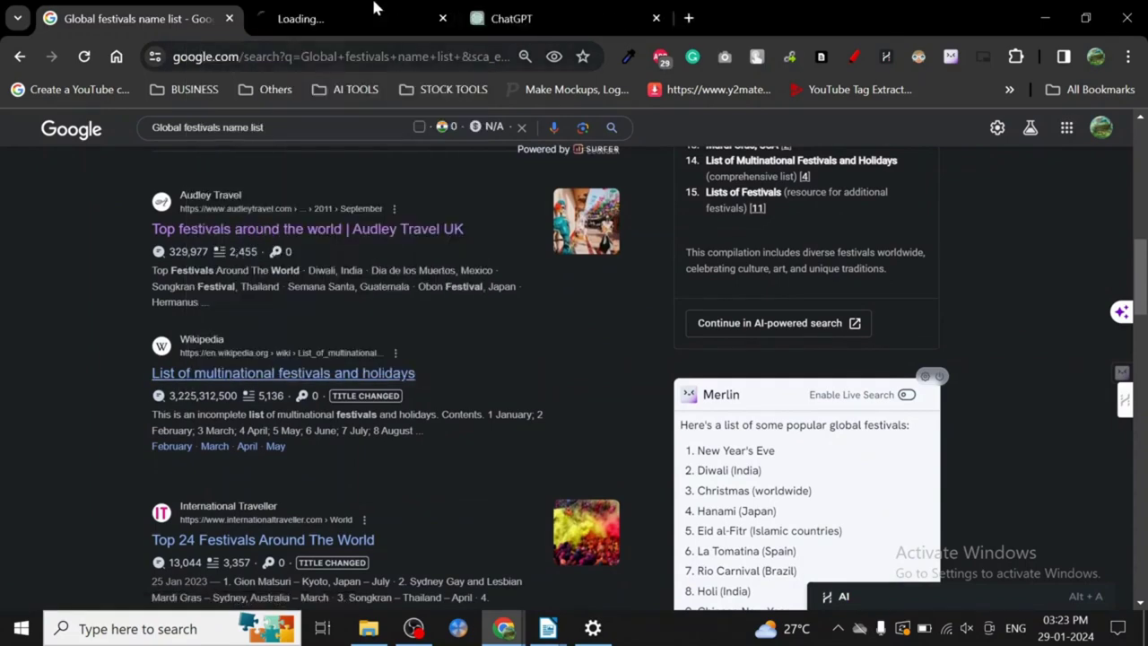
left_click(301, 13)
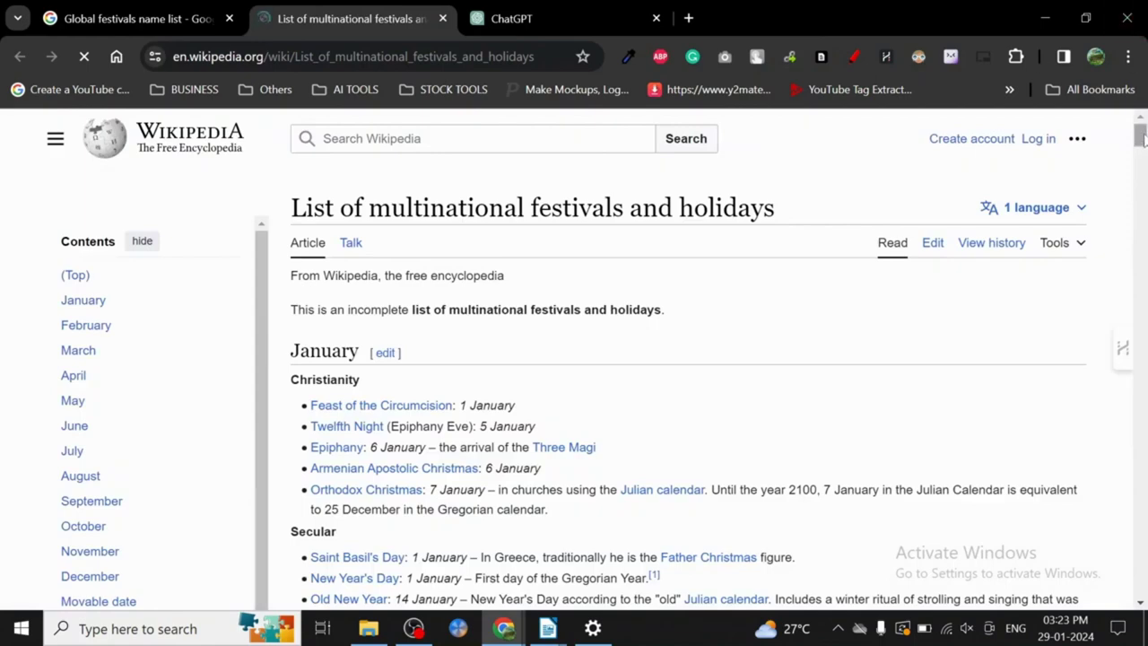
scroll(1143, 148, "down", 3)
mouse_move(1143, 148)
left_mouse_down()
mouse_move(1141, 366)
mouse_move(1140, 179)
left_mouse_up()
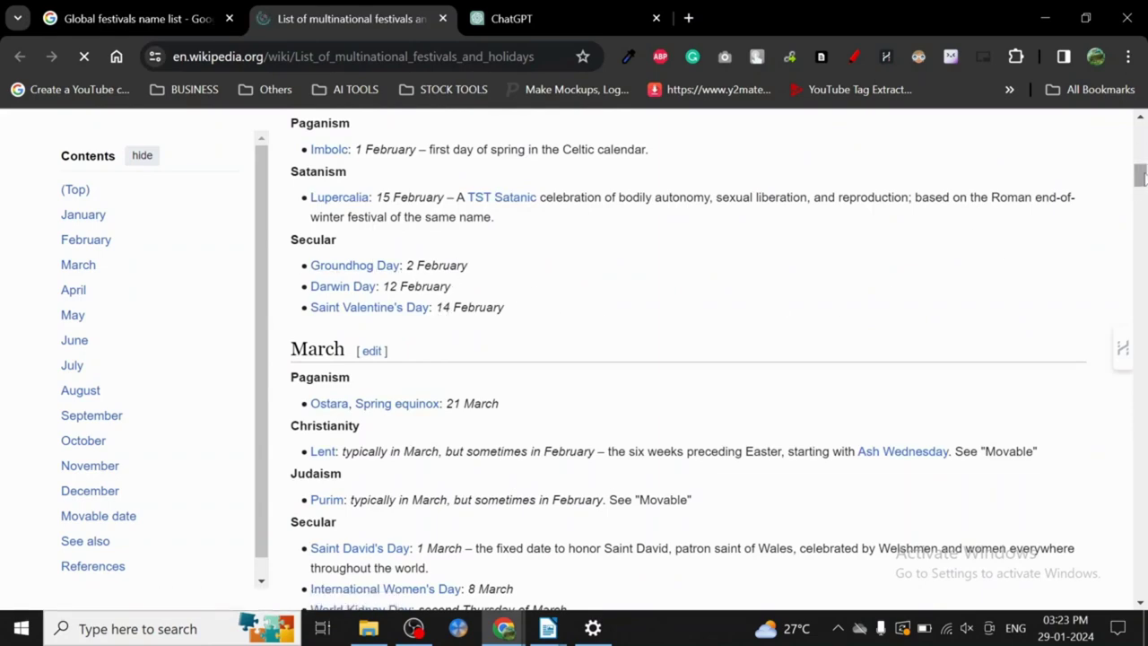
left_click_drag(1143, 188, 1142, 117)
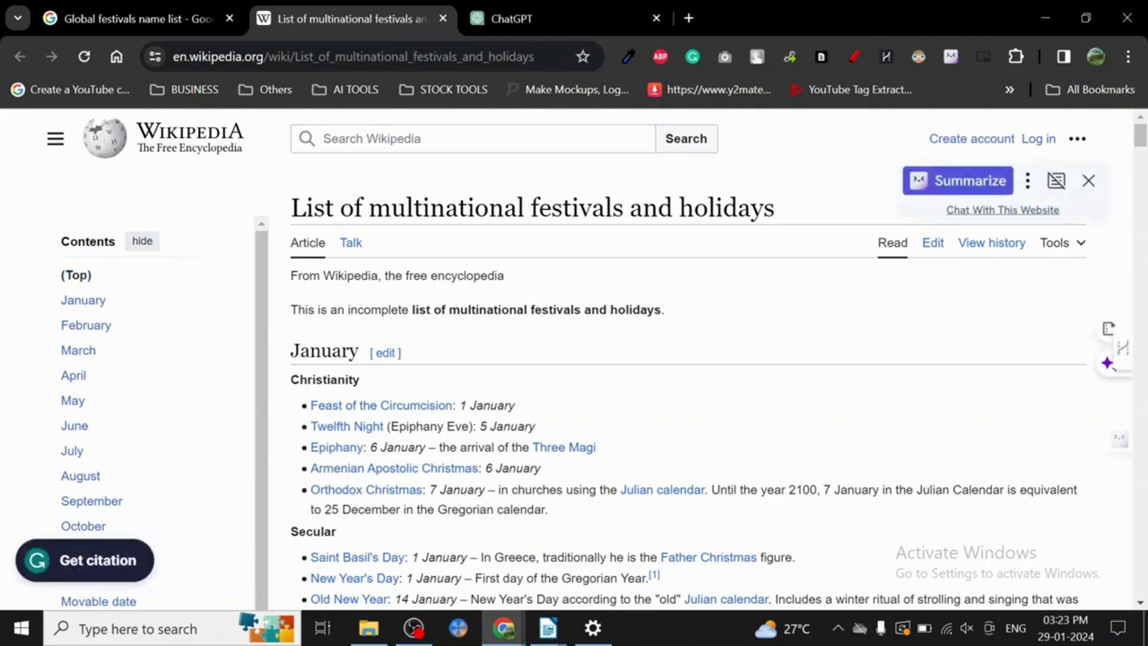
left_click(688, 18)
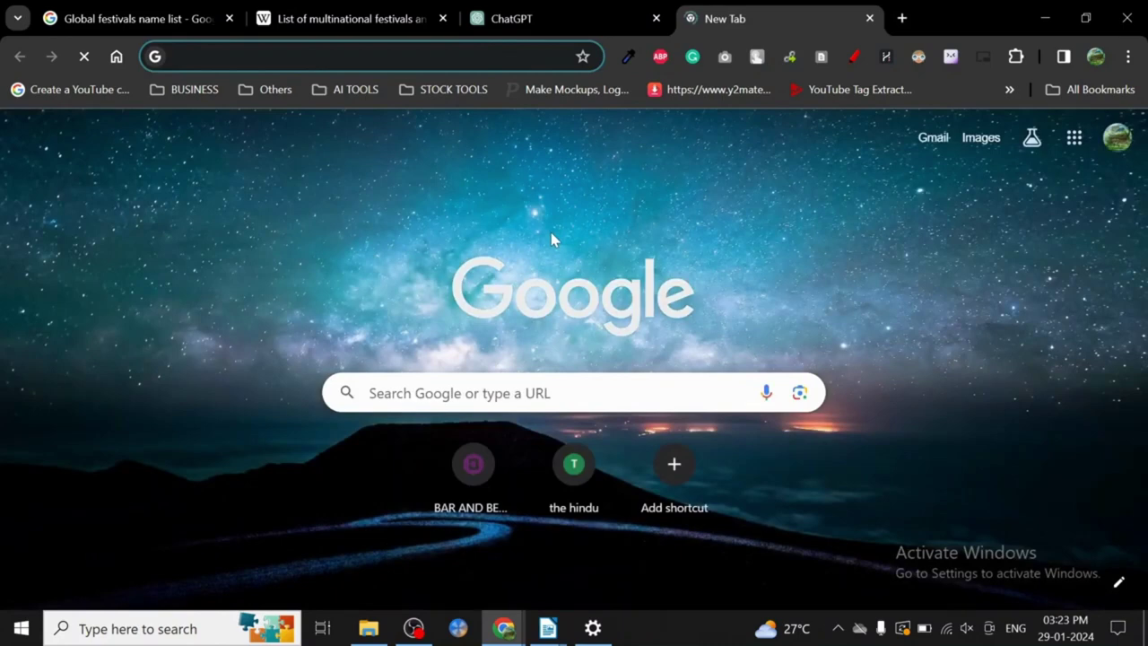
Search Google for 'united kingdom festivals', fixing the split 'king dom' typo
type("uni")
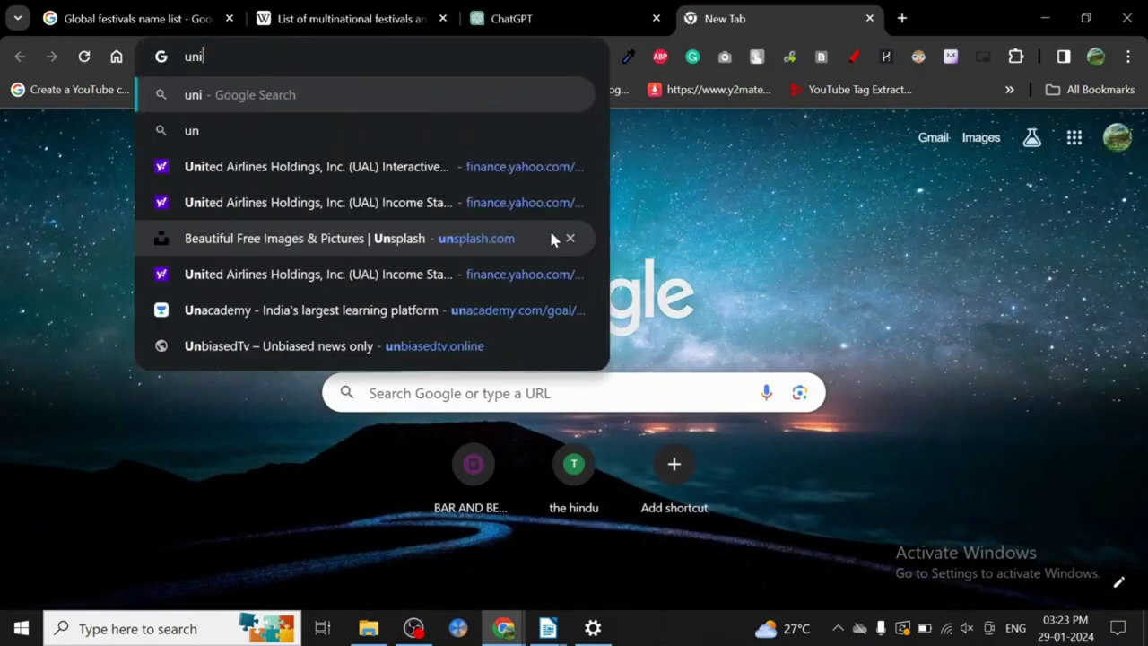
type("ted kin")
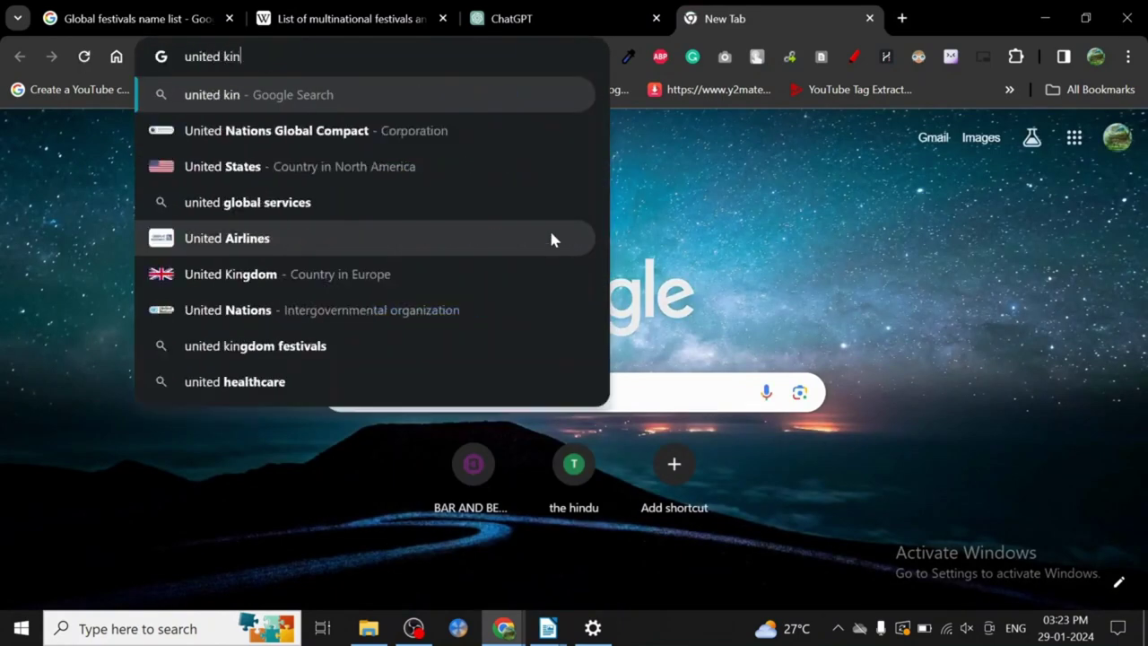
type("g do")
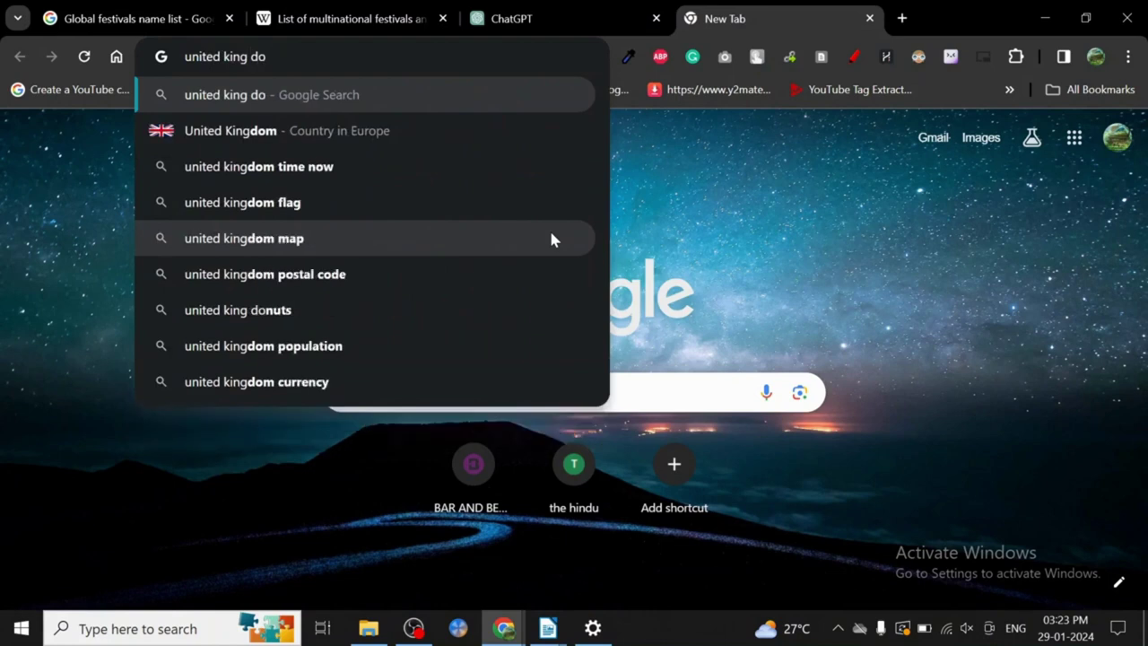
type("m")
key("BackSpace")
key("BackSpace")
key("BackSpace")
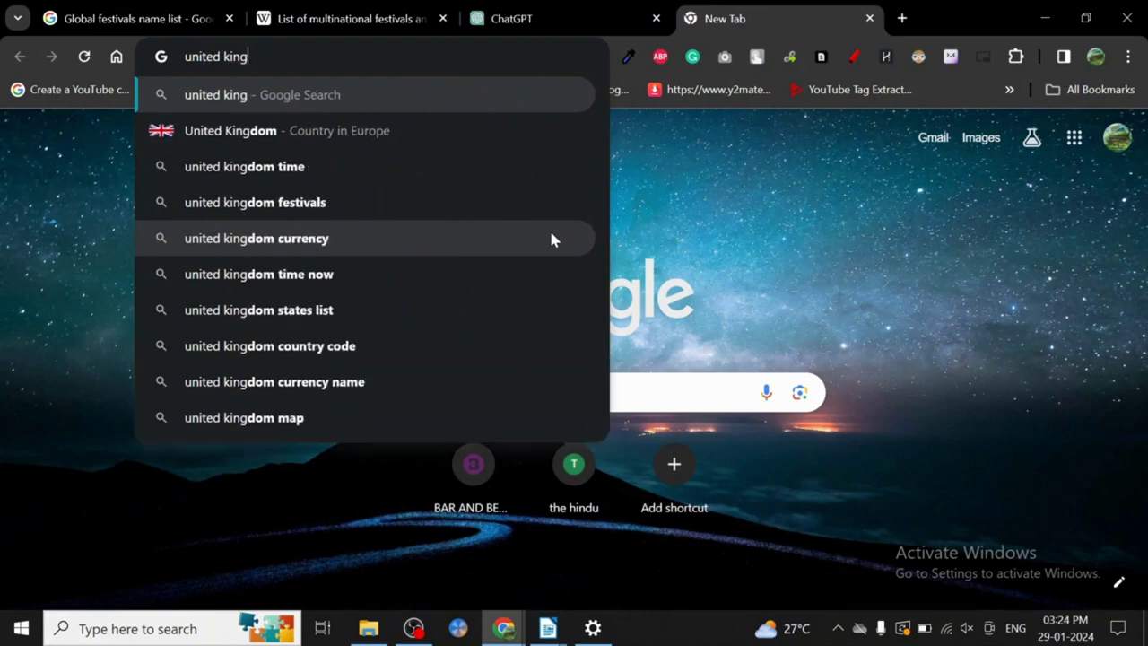
type("dom")
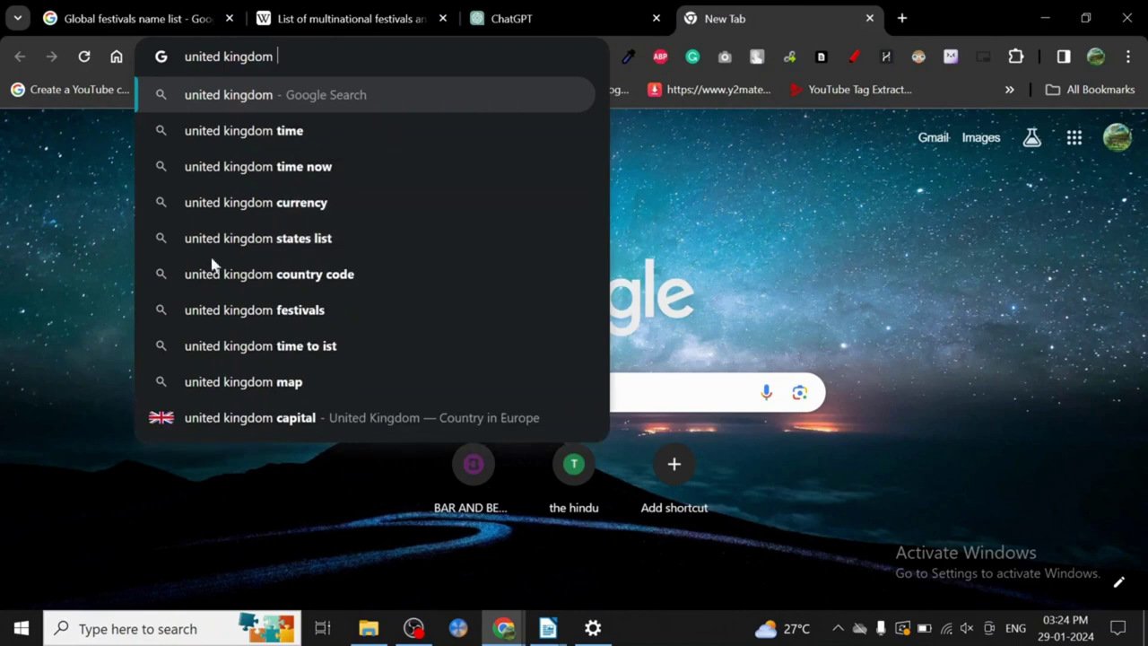
left_click(274, 309)
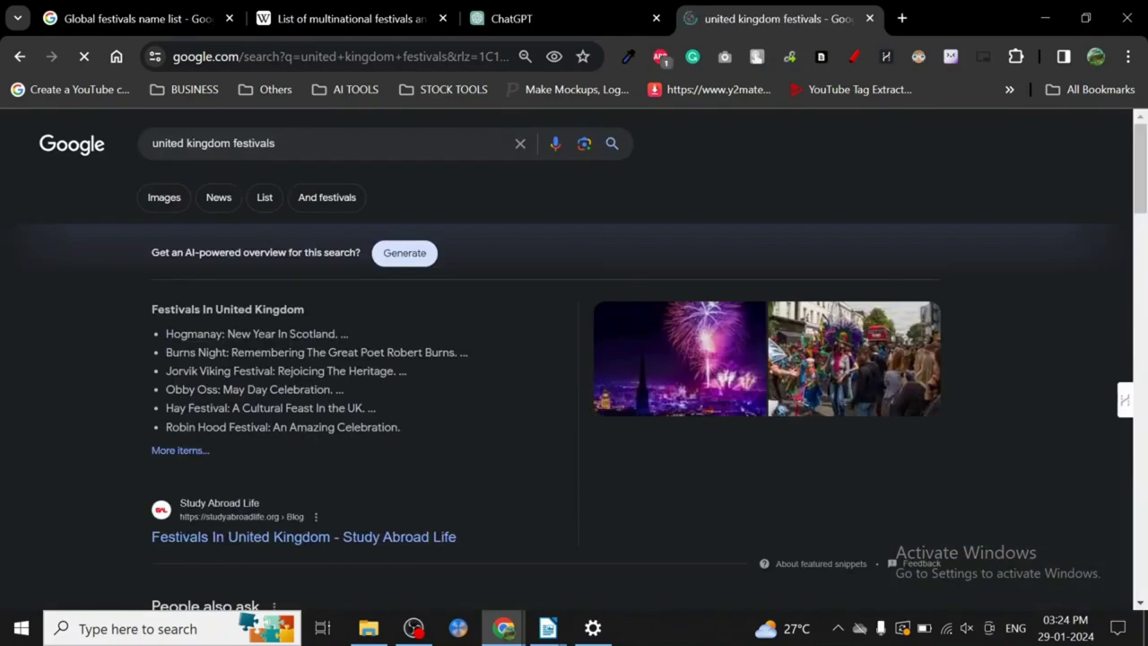
Open the Study Abroad Life UK festivals article in a new tab and view it
left_click(272, 539)
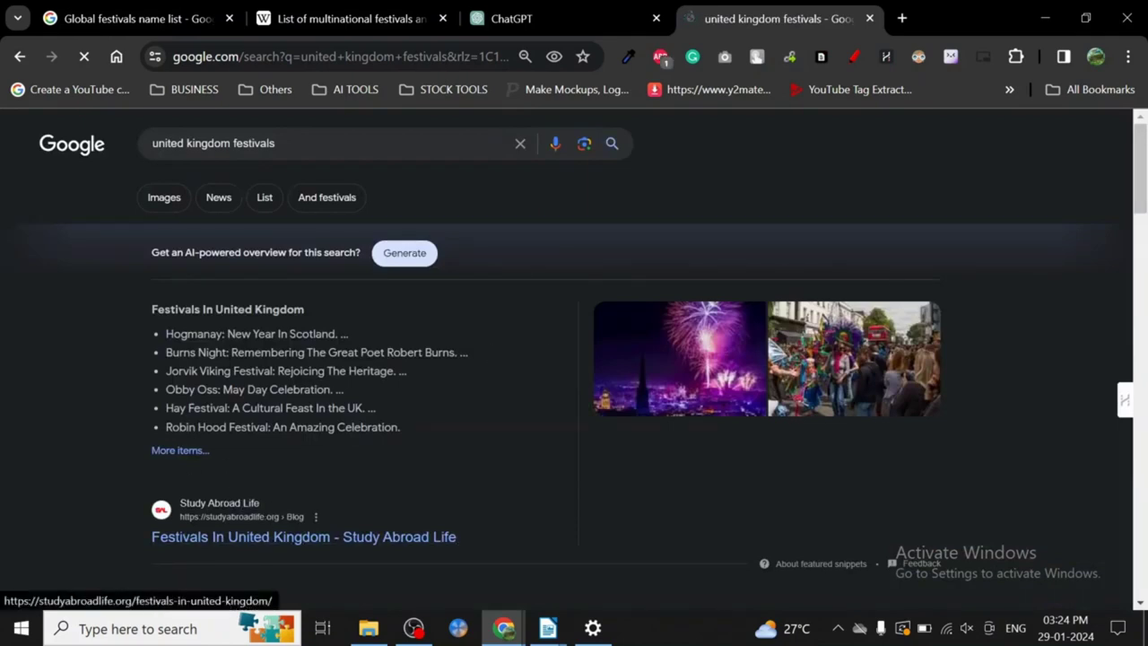
right_click(253, 535)
left_click(259, 185)
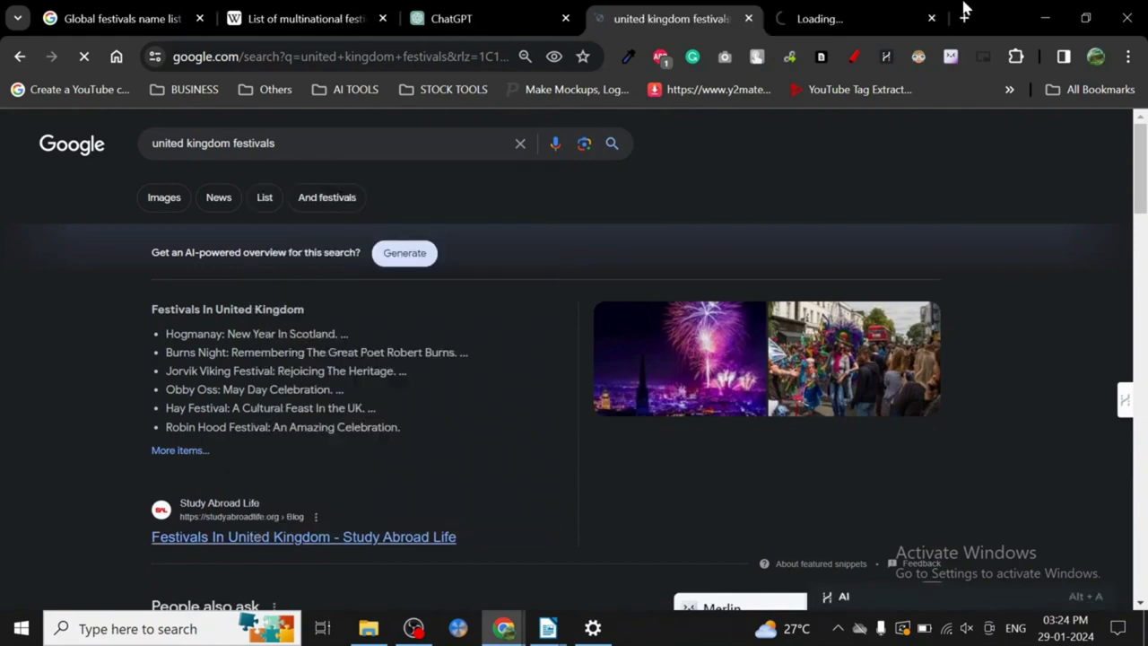
left_click(848, 13)
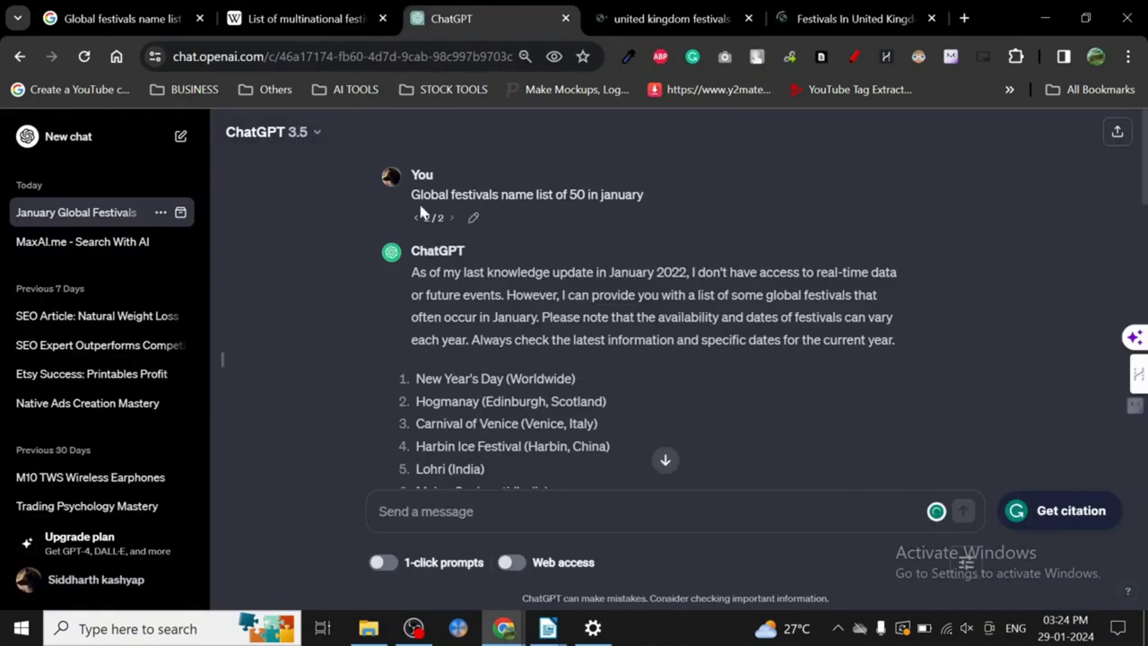
Read ChatGPT's 50 January festivals reply down to International Holocaust Remembrance Day and back
left_click_drag(411, 194, 643, 193)
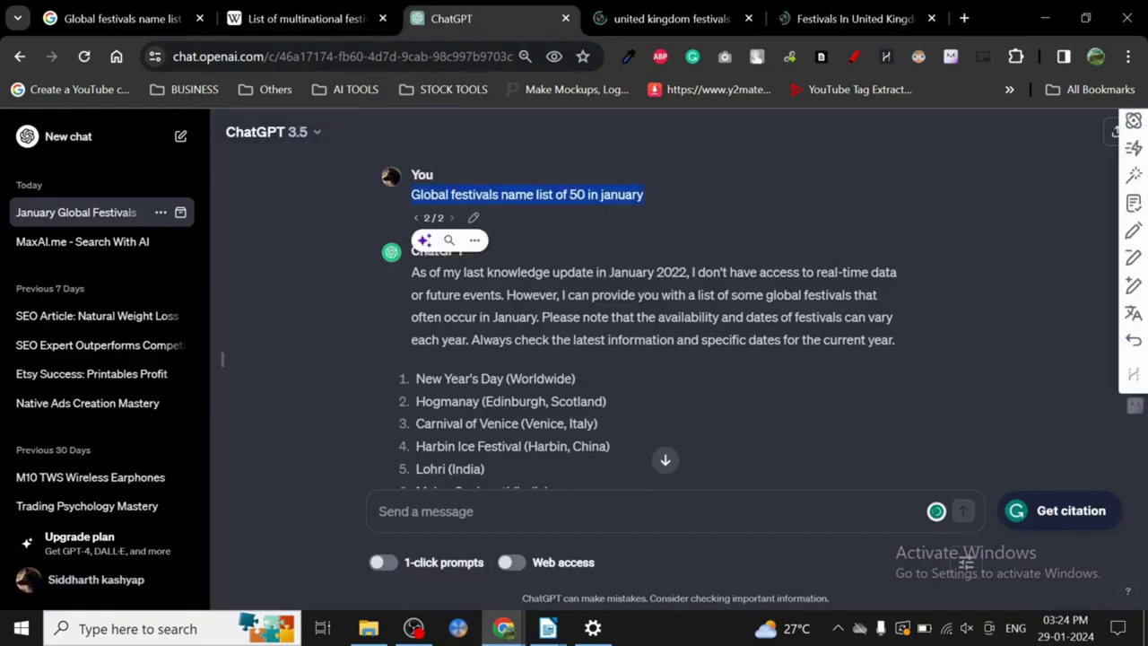
left_click(431, 200)
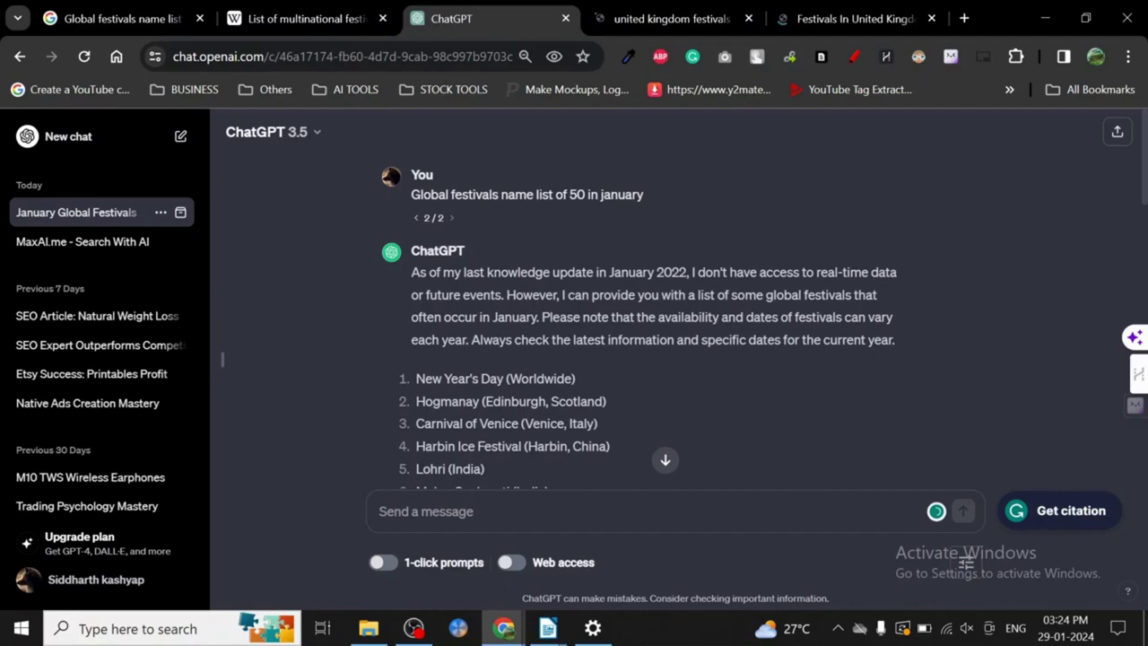
scroll(628, 359, "down", 3)
scroll(664, 323, "down", 3)
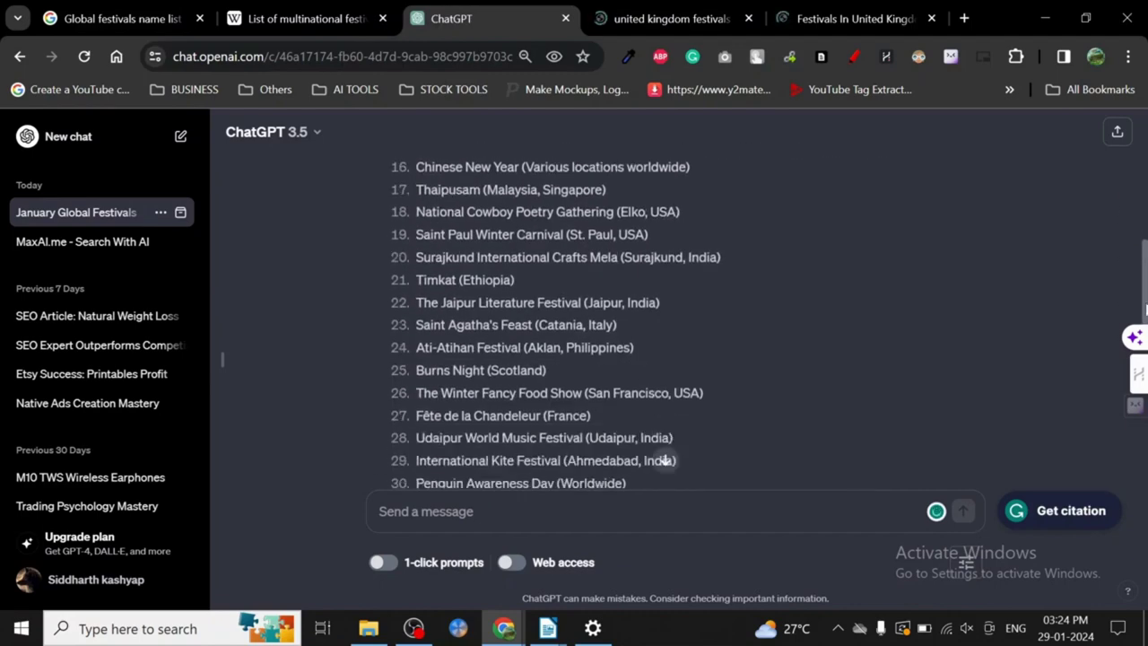
scroll(664, 323, "down", 3)
scroll(664, 323, "down", 2)
scroll(663, 323, "down", 1)
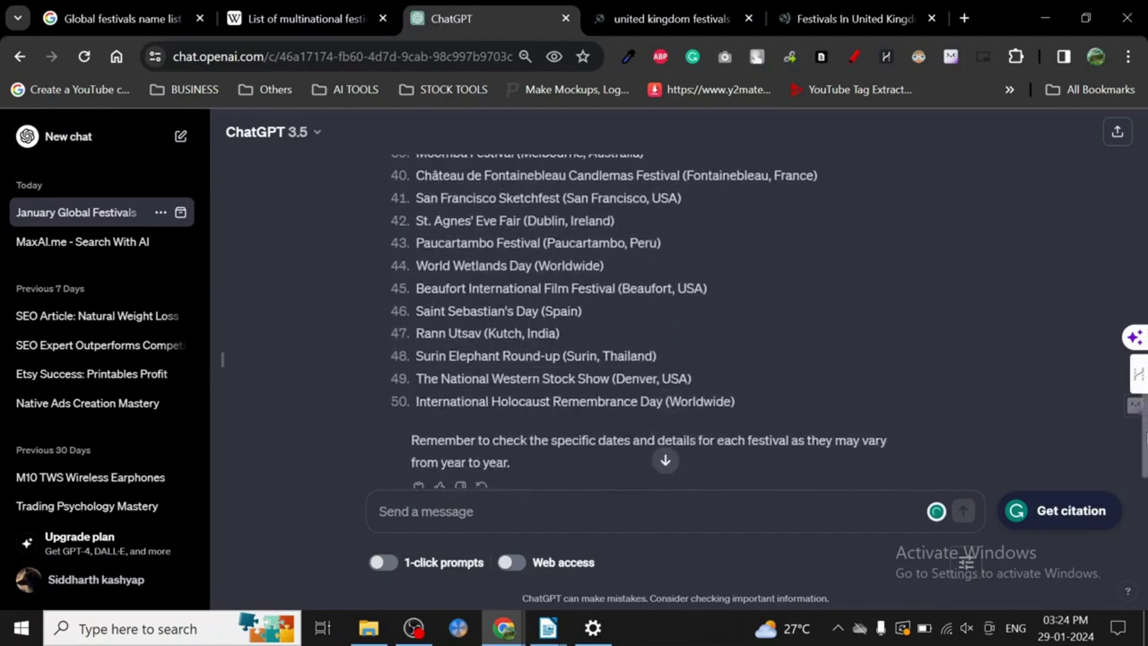
scroll(664, 323, "up", 5)
scroll(664, 323, "up", 2)
scroll(664, 323, "up", 2)
scroll(664, 323, "up", 2)
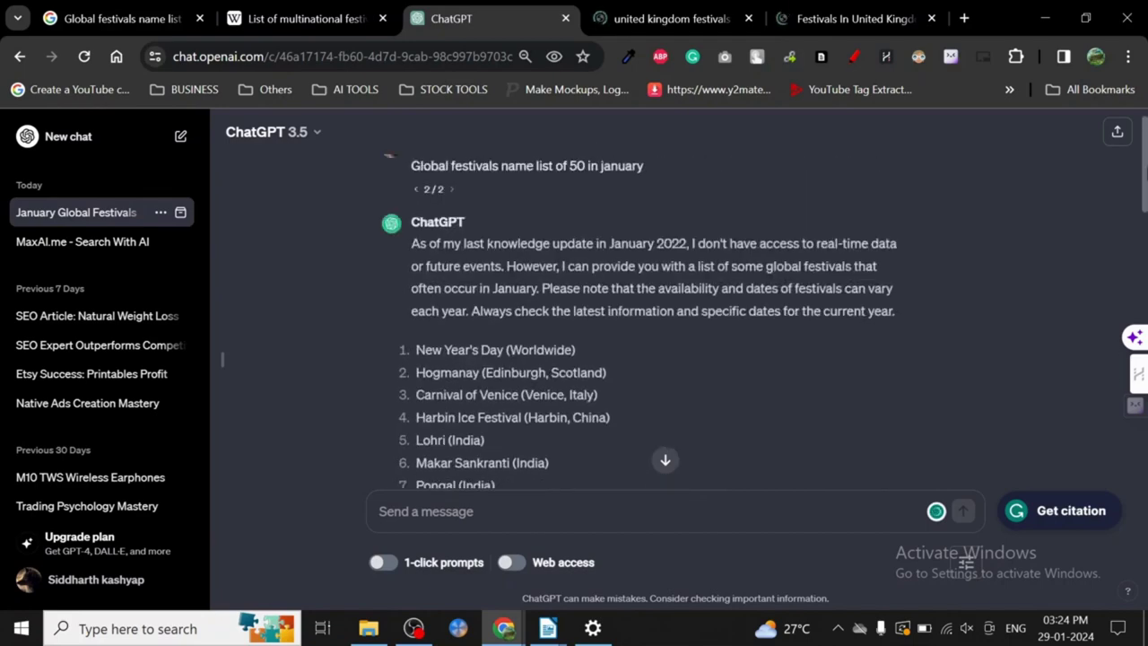
scroll(1135, 464, "down", 3)
scroll(1135, 464, "down", 5)
scroll(1135, 464, "down", 4)
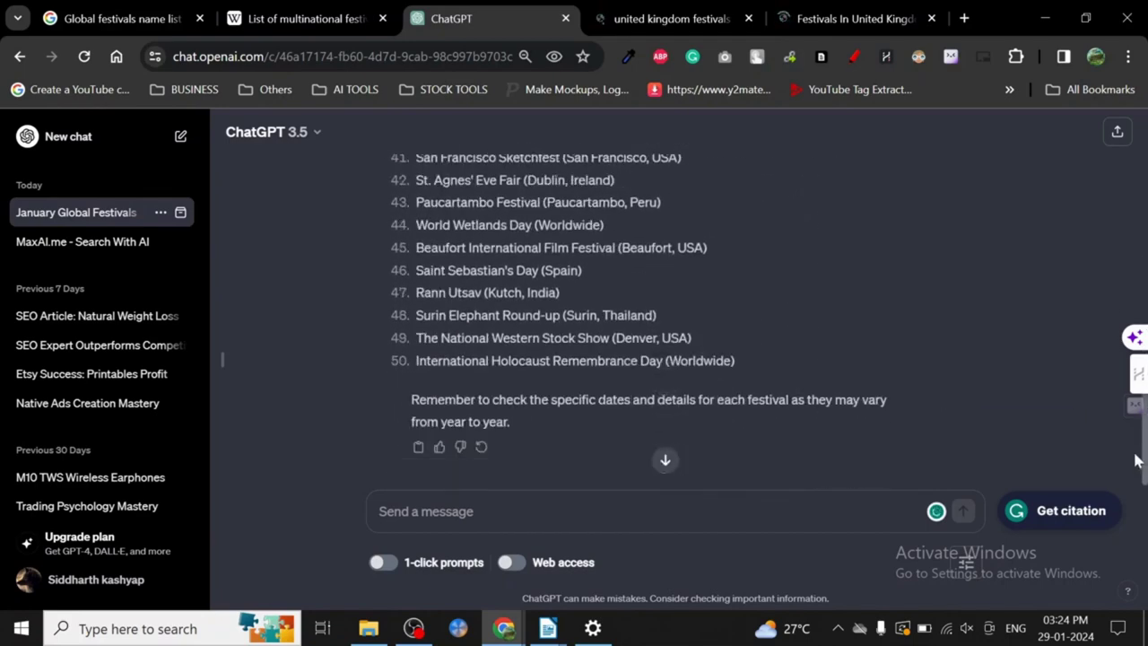
left_click_drag(1135, 464, 1143, 215)
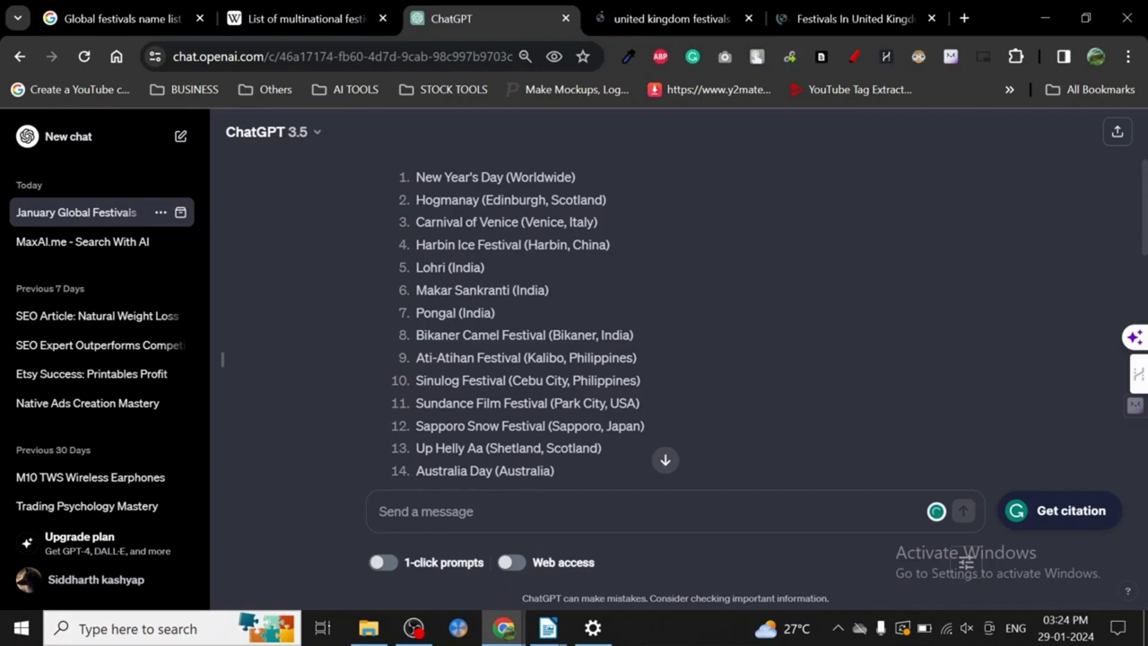
Highlight Edinburgh in the Hogmanay entry and scroll further through the festival list
double_click(516, 199)
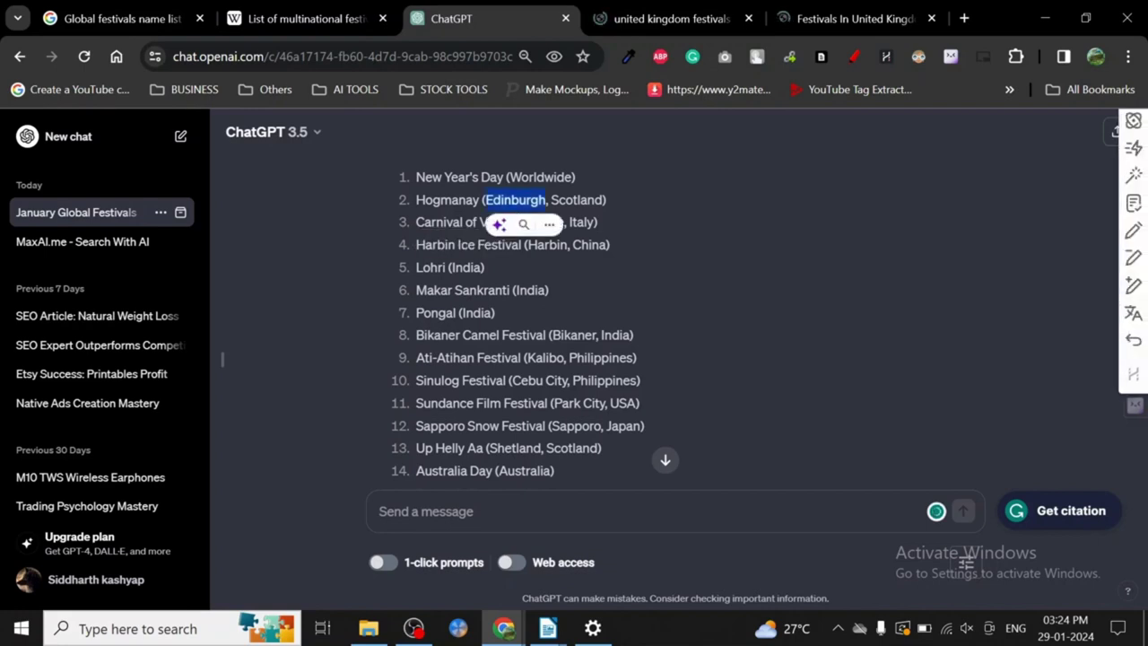
left_click(515, 201)
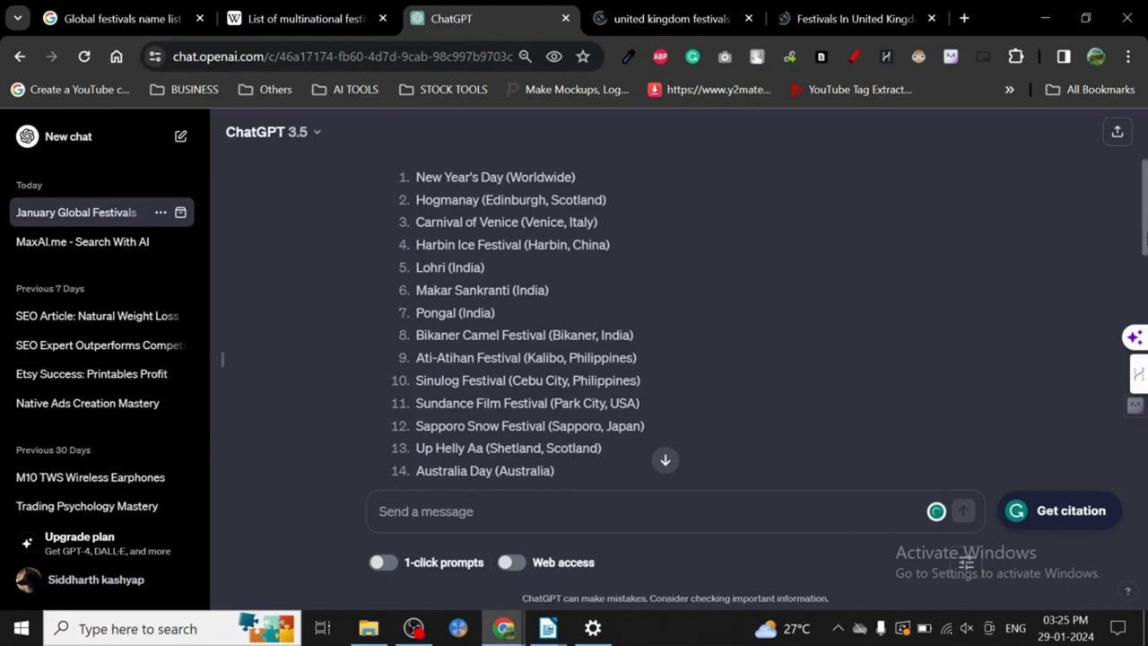
scroll(966, 562, "down", 1)
scroll(929, 194, "down", 2)
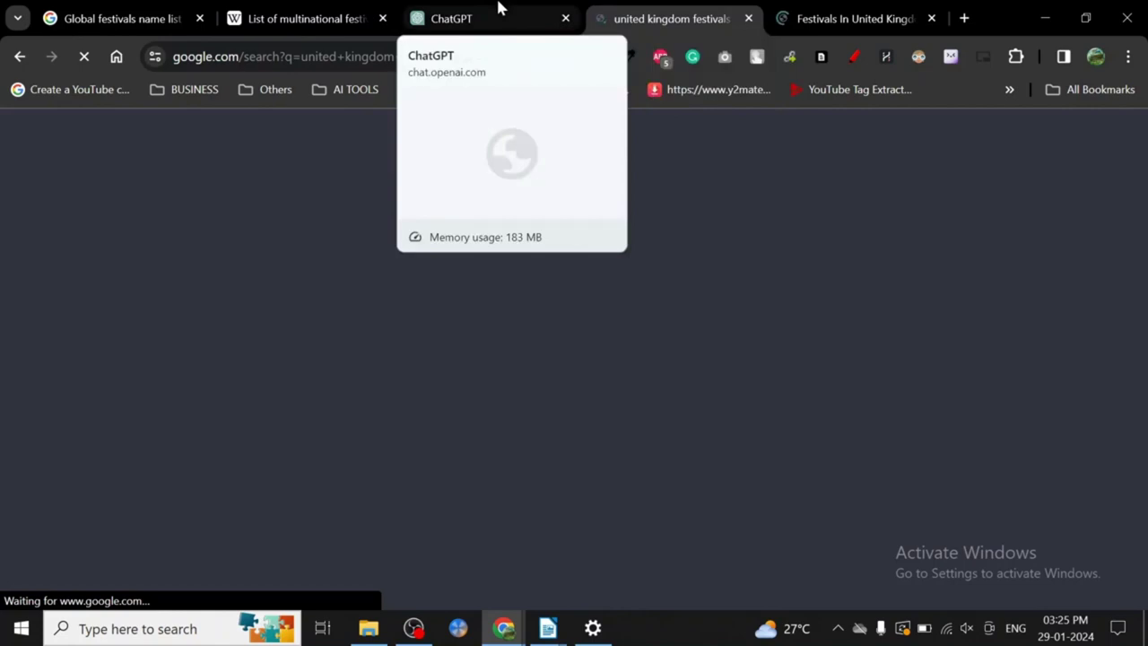
Return to the ChatGPT conversation briefly, then show the Wikipedia article's January section
left_click(500, 9)
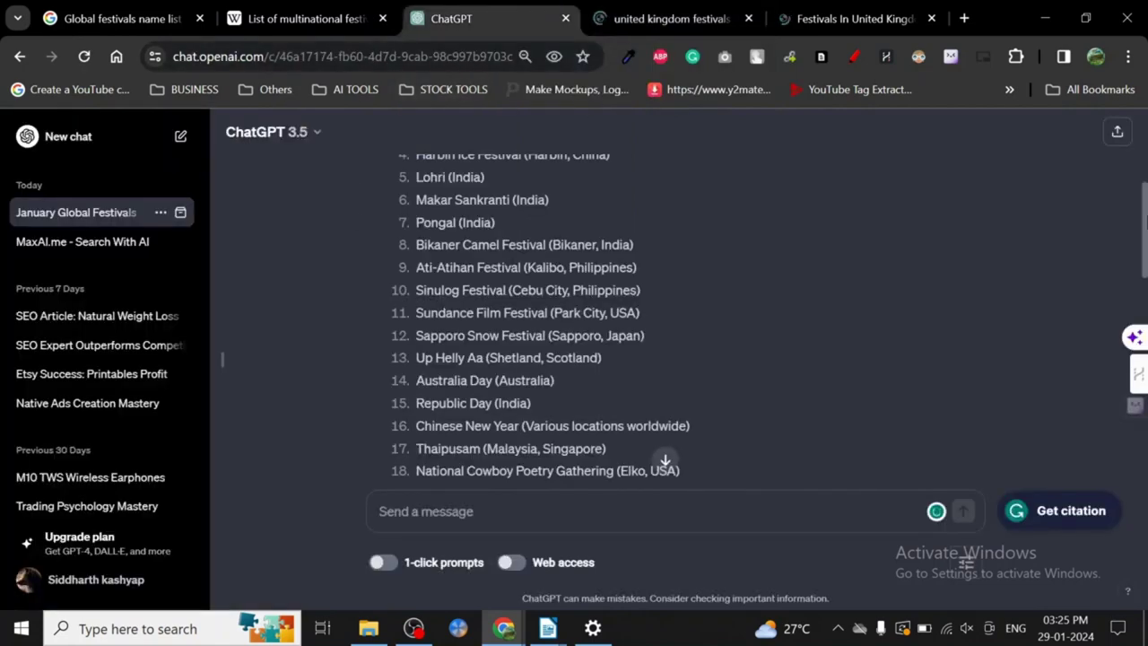
scroll(628, 314, "up", 3)
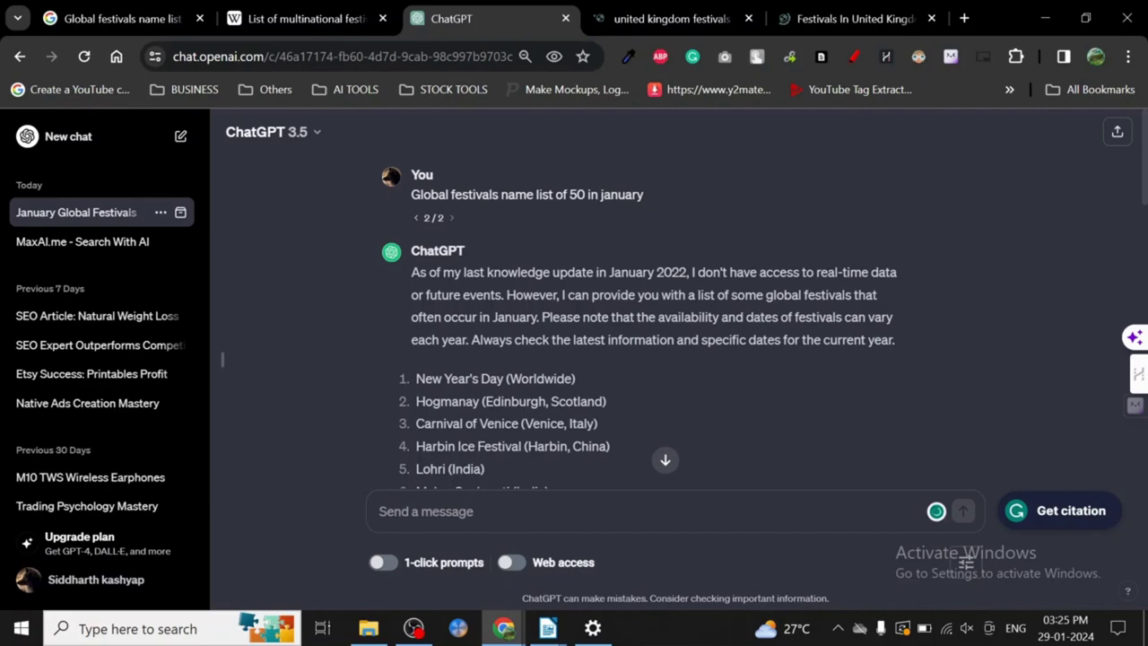
left_click(313, 11)
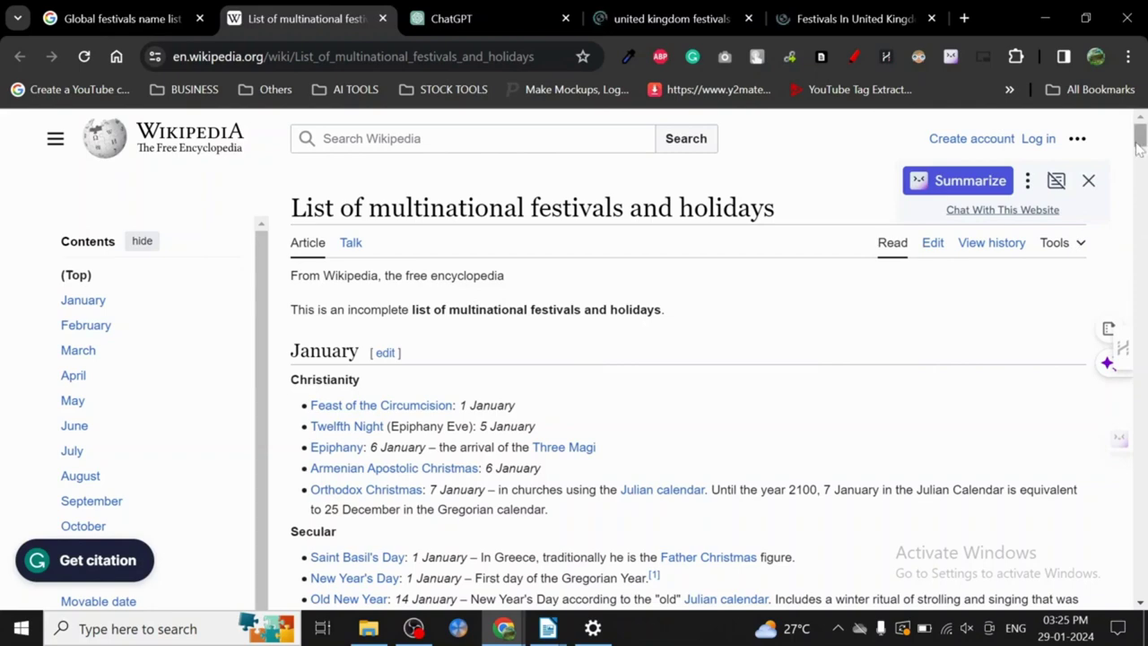
Glance over Wikipedia's January and February festivals, then return to the ChatGPT January list
left_click_drag(1141, 144, 1143, 157)
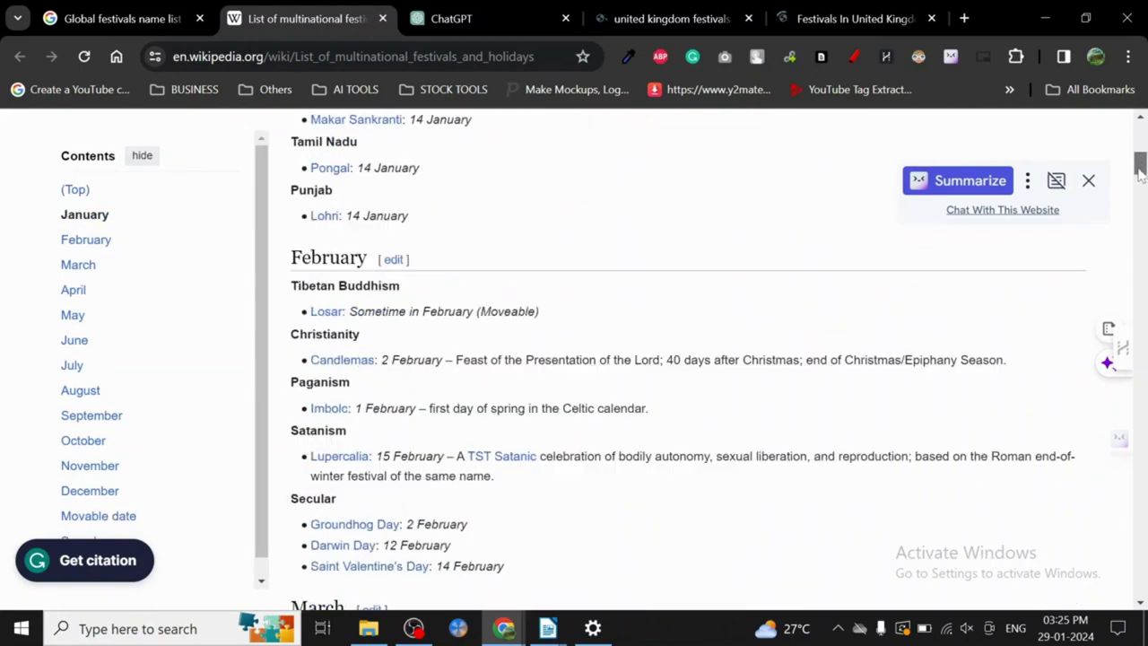
left_click_drag(1140, 166, 1139, 135)
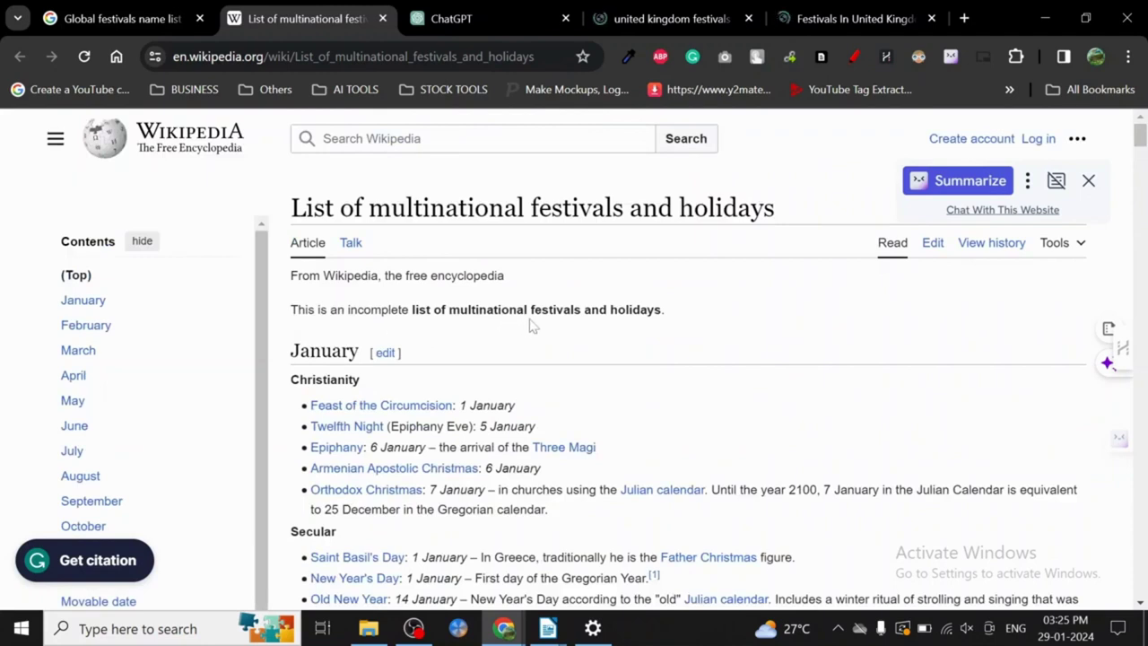
left_click(488, 14)
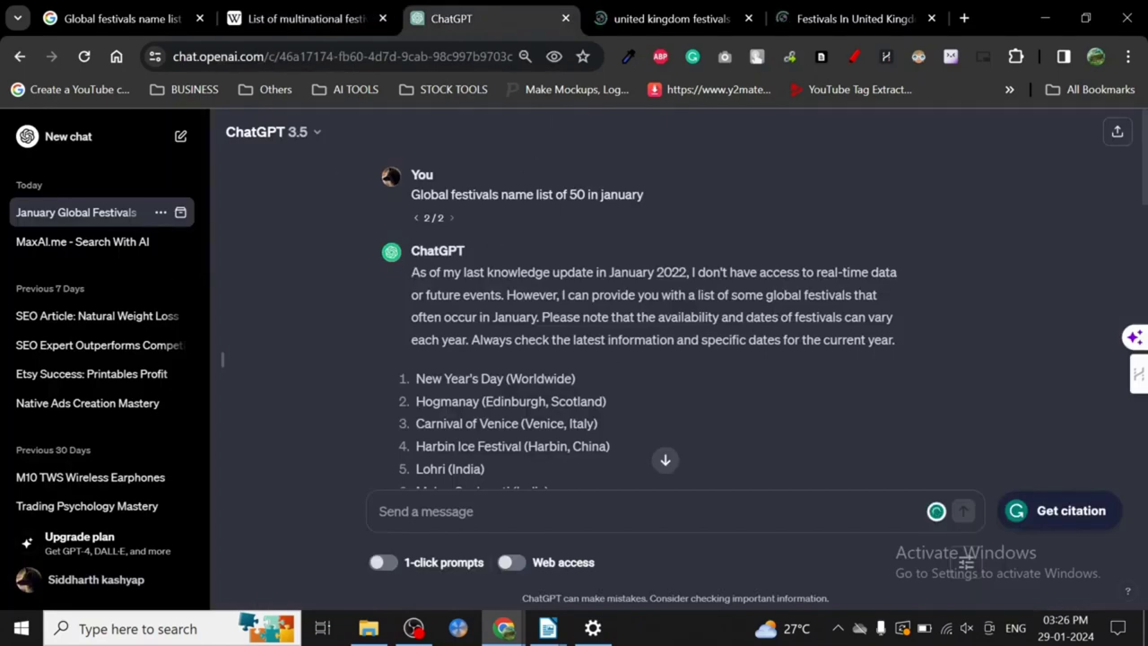
left_click(666, 459)
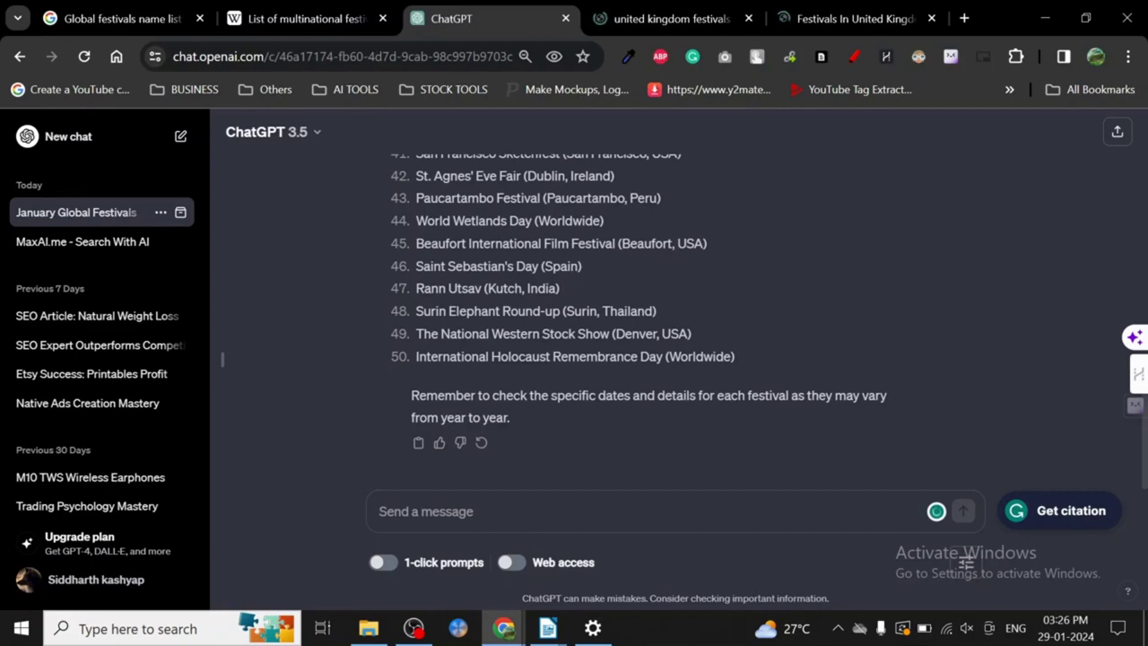
scroll(574, 314, "up", 2)
scroll(575, 314, "up", 6)
scroll(574, 314, "up", 4)
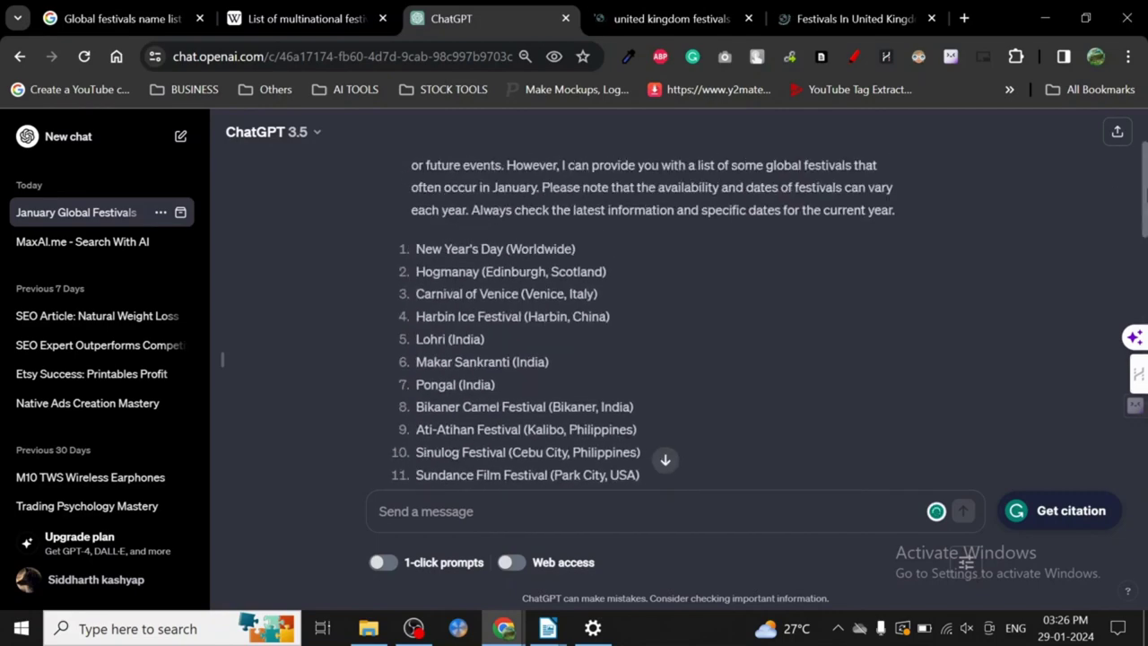
left_click_drag(1144, 199, 1142, 449)
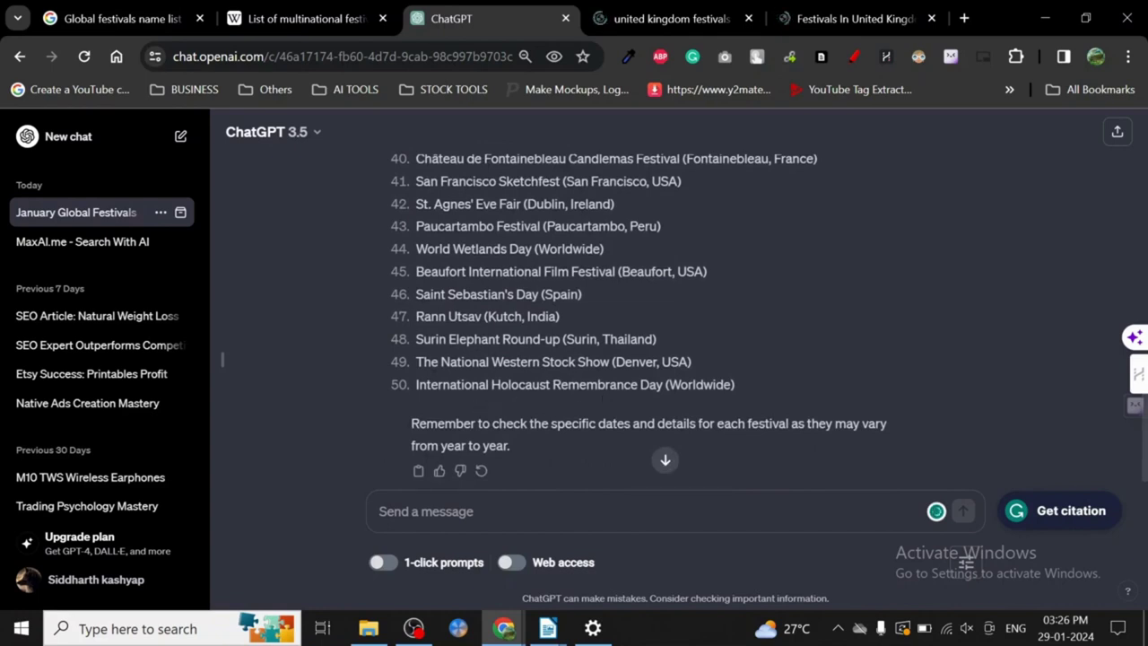
triple_click(449, 384)
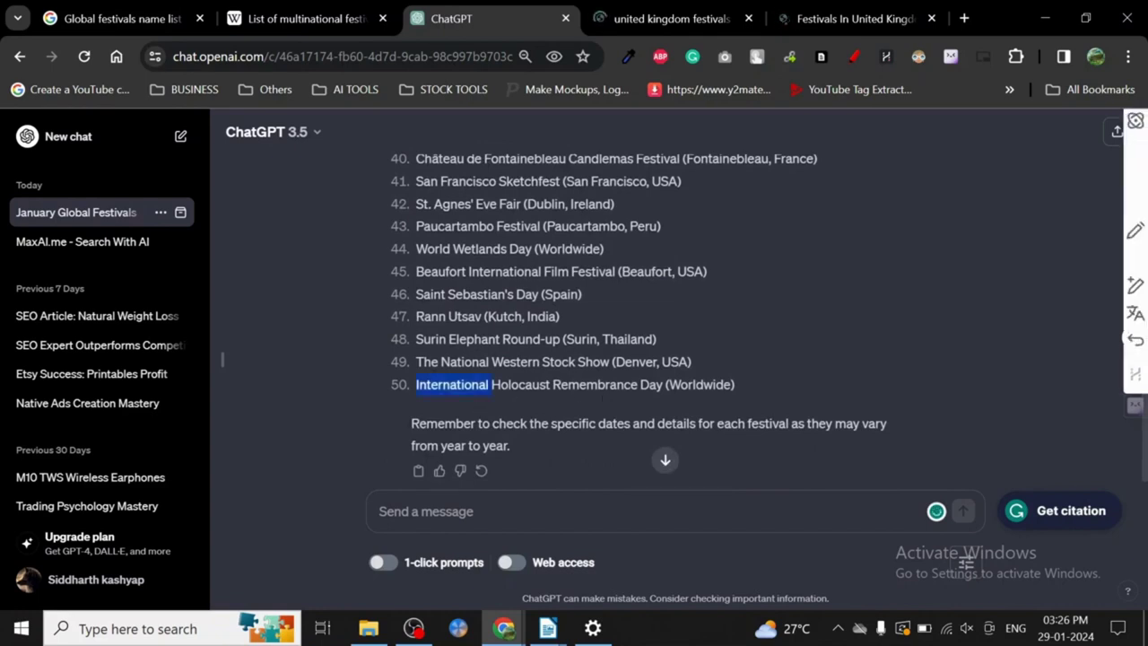
left_click(842, 342)
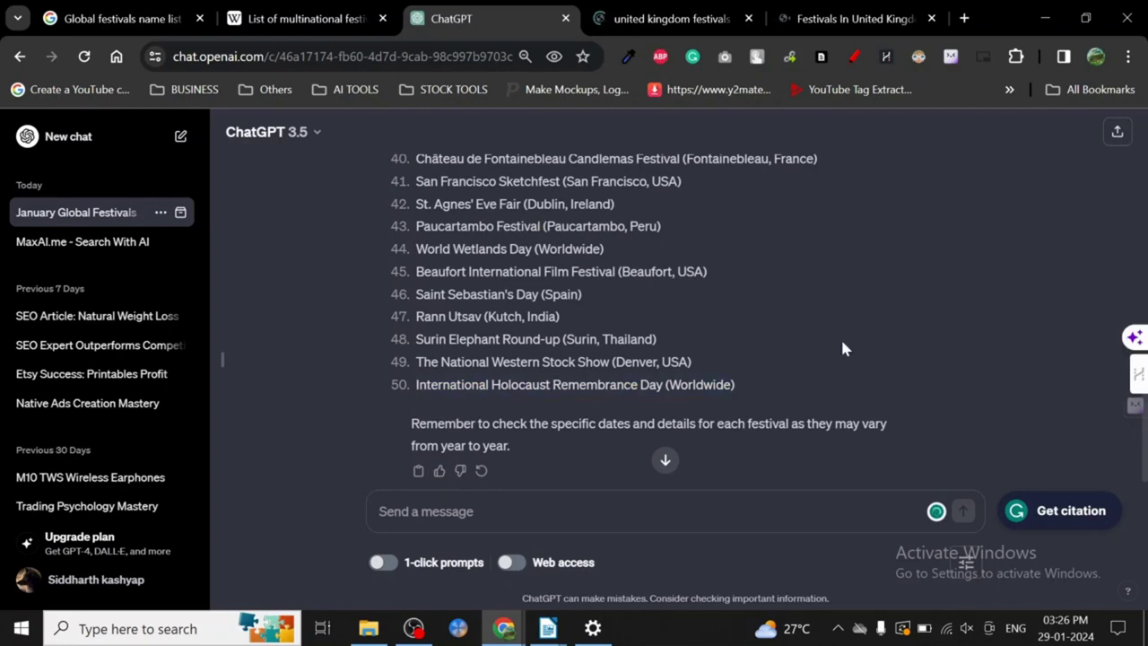